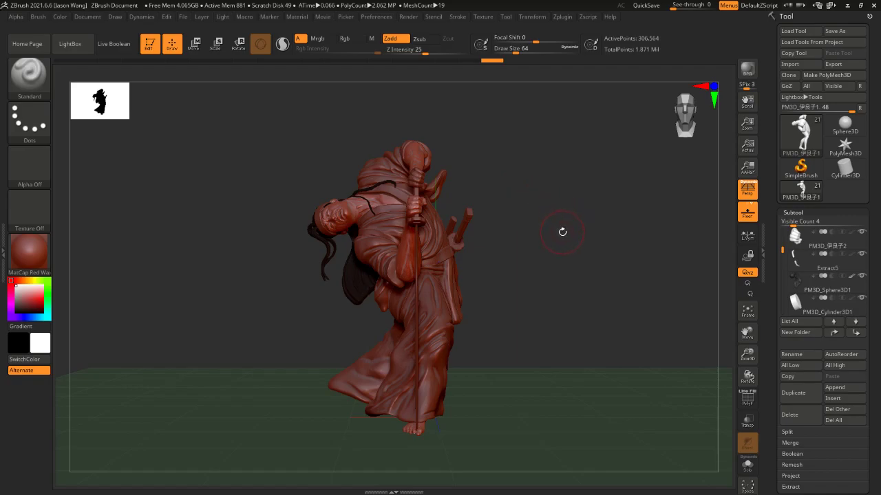
# Step: Orbit the red-clay samurai figure through several angles for review
pyautogui.moveTo(569, 241)
pyautogui.mouseDown()
pyautogui.moveTo(569, 233)
pyautogui.moveTo(566, 250)
pyautogui.mouseUp()
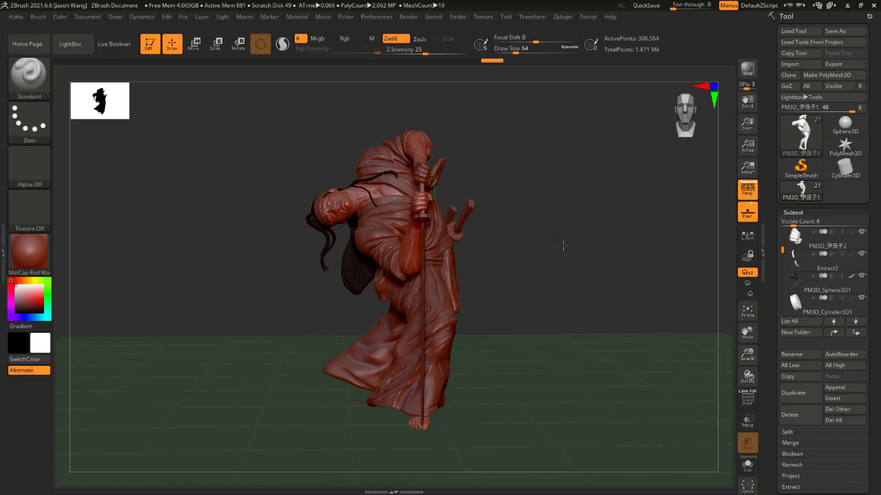
pyautogui.moveTo(563, 244); pyautogui.dragTo(563, 256)
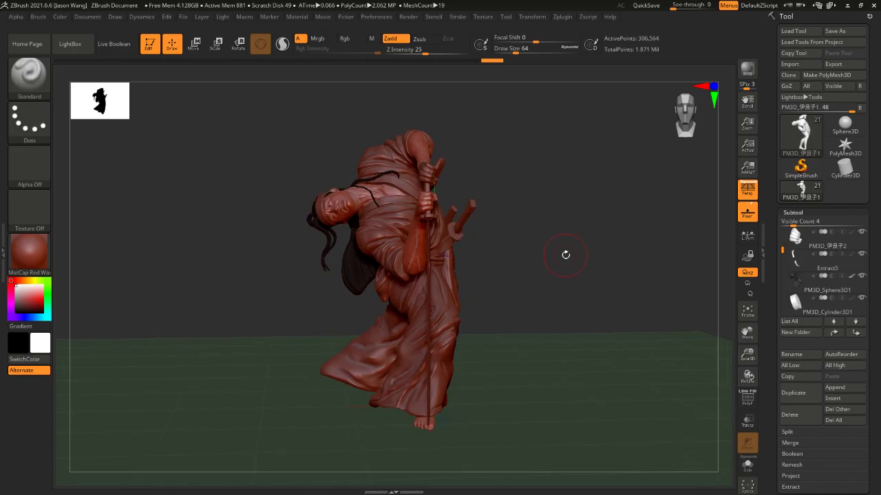
pyautogui.moveTo(565, 255); pyautogui.dragTo(567, 253)
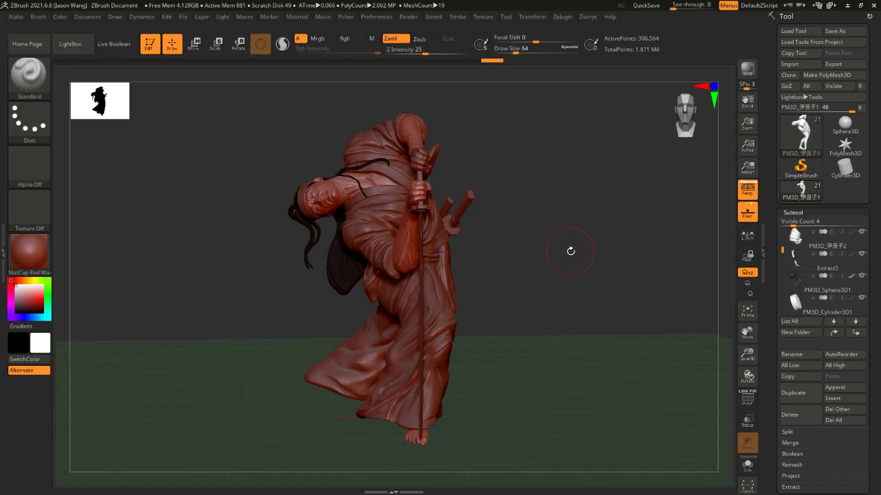
pyautogui.moveTo(570, 252)
pyautogui.mouseDown()
pyautogui.moveTo(570, 266)
pyautogui.moveTo(576, 258)
pyautogui.moveTo(582, 263)
pyautogui.mouseUp()
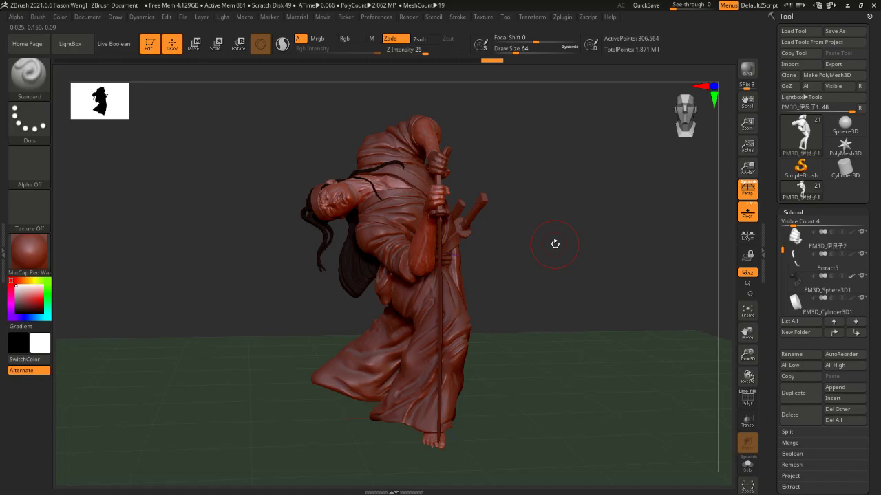
# Step: Select PM3D_Sphere3D1_1 in the Subtool list and turn the figure to a frontal view
pyautogui.scroll(-3, 797, 193)
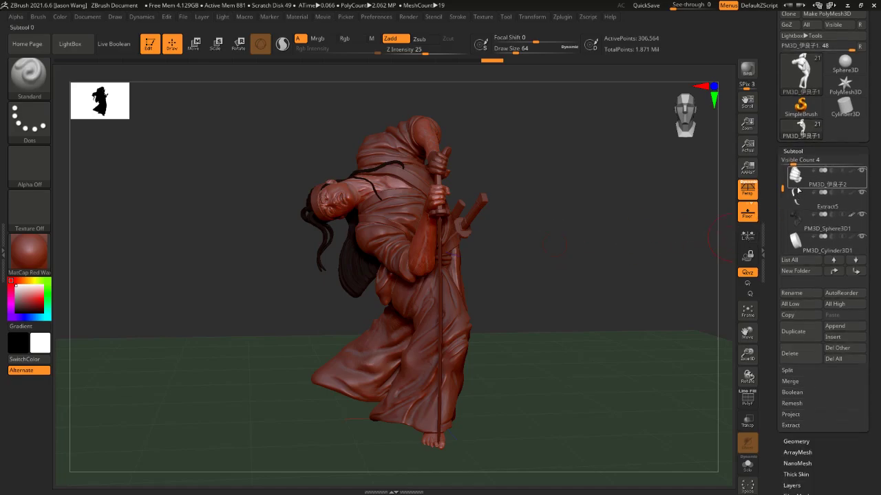
pyautogui.moveTo(782, 188)
pyautogui.mouseDown()
pyautogui.moveTo(782, 171)
pyautogui.moveTo(781, 191)
pyautogui.mouseUp()
pyautogui.moveTo(564, 247); pyautogui.dragTo(463, 263)
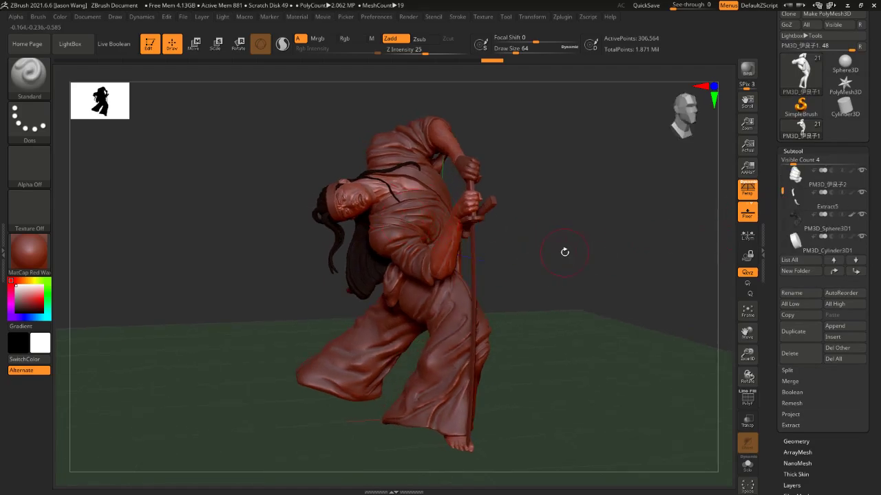
pyautogui.moveTo(564, 251)
pyautogui.mouseDown()
pyautogui.moveTo(551, 268)
pyautogui.moveTo(569, 268)
pyautogui.moveTo(550, 261)
pyautogui.mouseUp()
pyautogui.keyDown('alt'); pyautogui.click(406, 221); pyautogui.keyUp('alt')
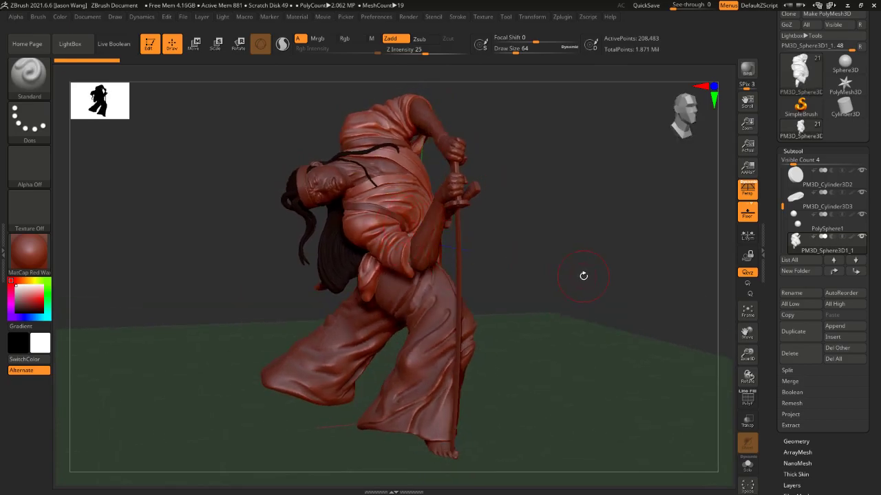
pyautogui.moveTo(583, 275); pyautogui.dragTo(576, 278)
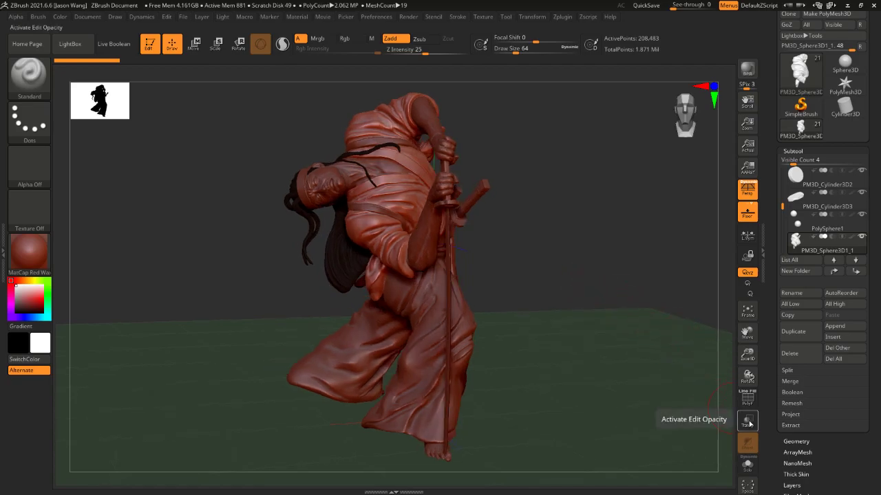
pyautogui.click(748, 421)
pyautogui.moveTo(570, 294)
pyautogui.mouseDown()
pyautogui.moveTo(555, 296)
pyautogui.moveTo(571, 284)
pyautogui.mouseUp()
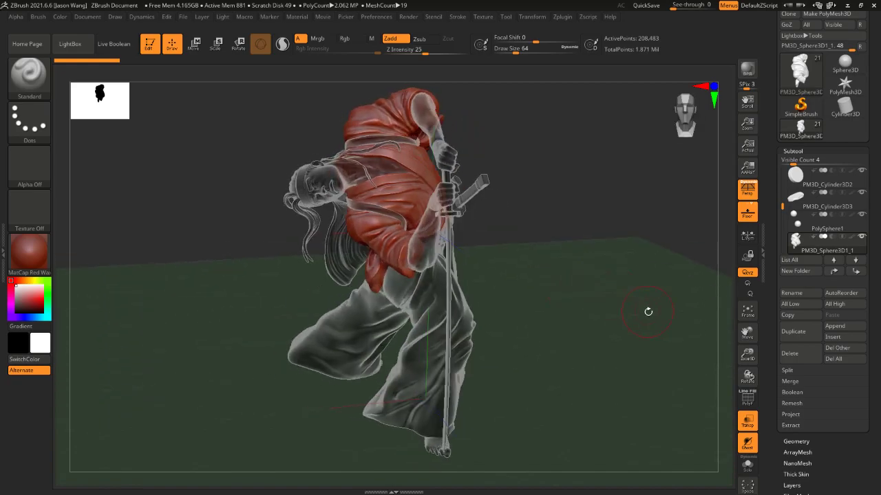
pyautogui.click(749, 427)
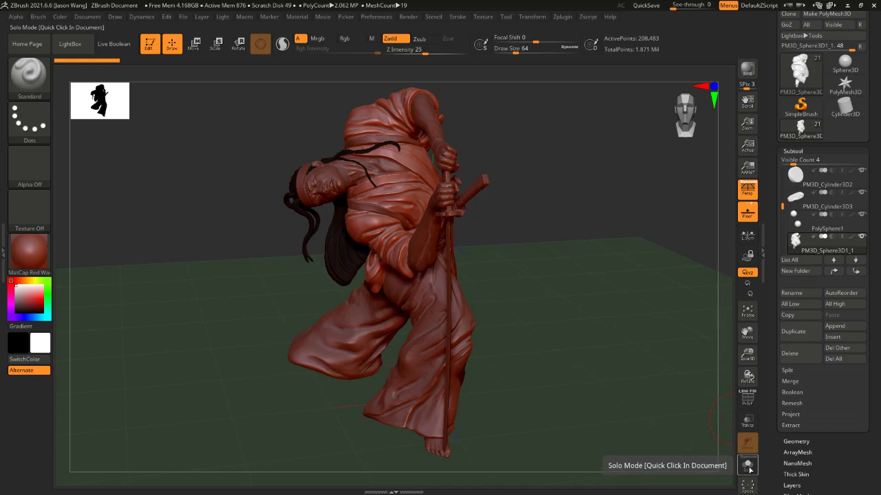
# Step: Turn on Solo to isolate the active robe piece and rotate it to inspect its folds
pyautogui.click(749, 468)
pyautogui.moveTo(578, 293); pyautogui.dragTo(575, 295)
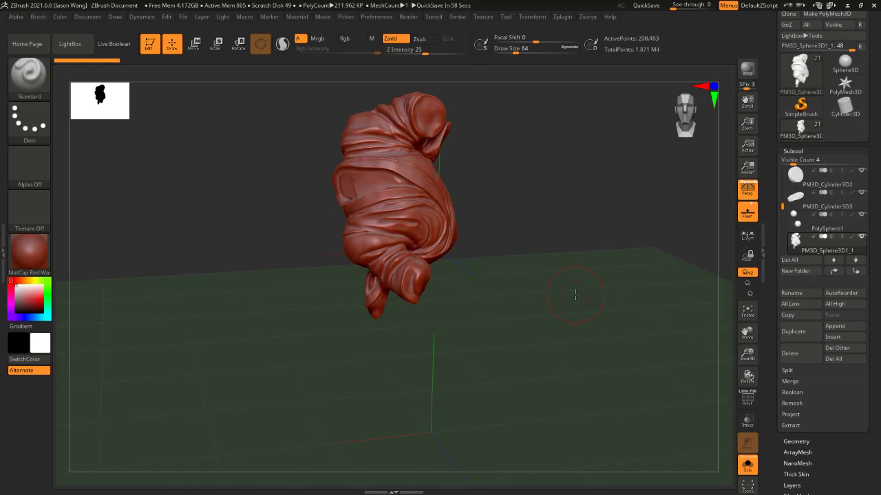
pyautogui.moveTo(555, 274); pyautogui.dragTo(562, 278)
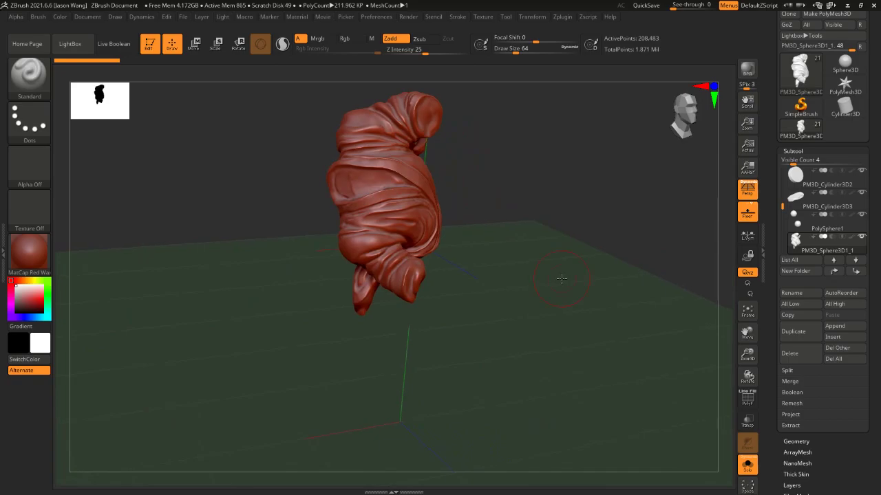
pyautogui.moveTo(556, 277); pyautogui.dragTo(550, 279)
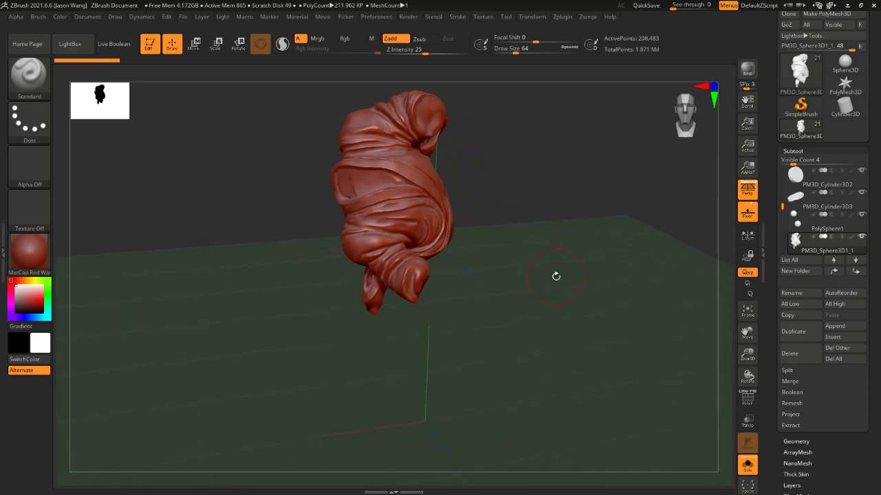
# Step: Switch to the PM3D_Sphere3D1 hair piece, rotate it, then turn Solo off
pyautogui.moveTo(782, 207)
pyautogui.mouseDown()
pyautogui.moveTo(783, 216)
pyautogui.moveTo(784, 176)
pyautogui.mouseUp()
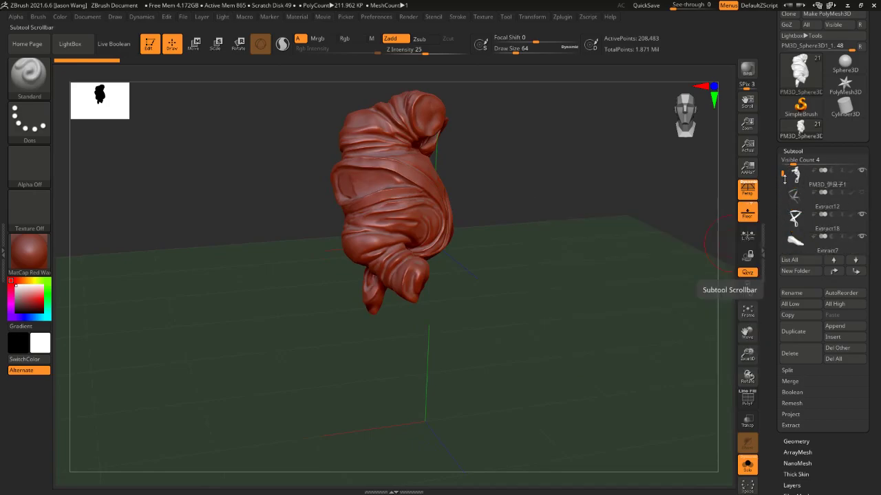
pyautogui.moveTo(782, 176); pyautogui.dragTo(782, 196)
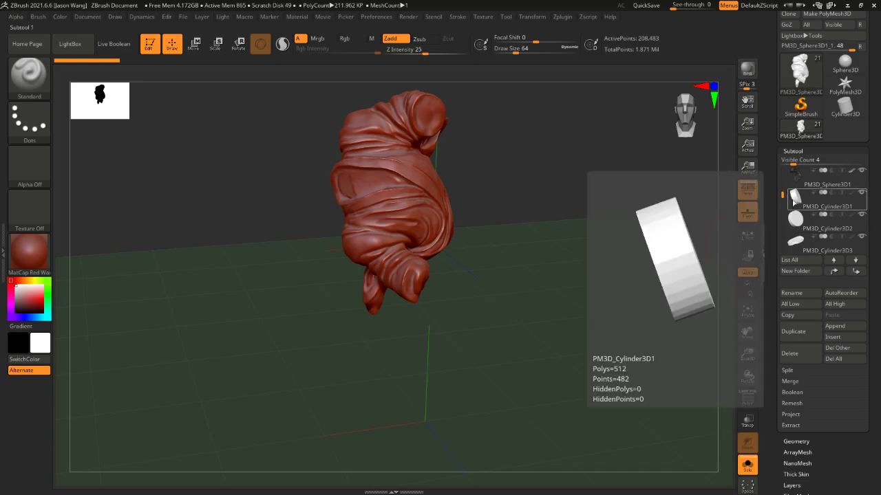
pyautogui.click(795, 179)
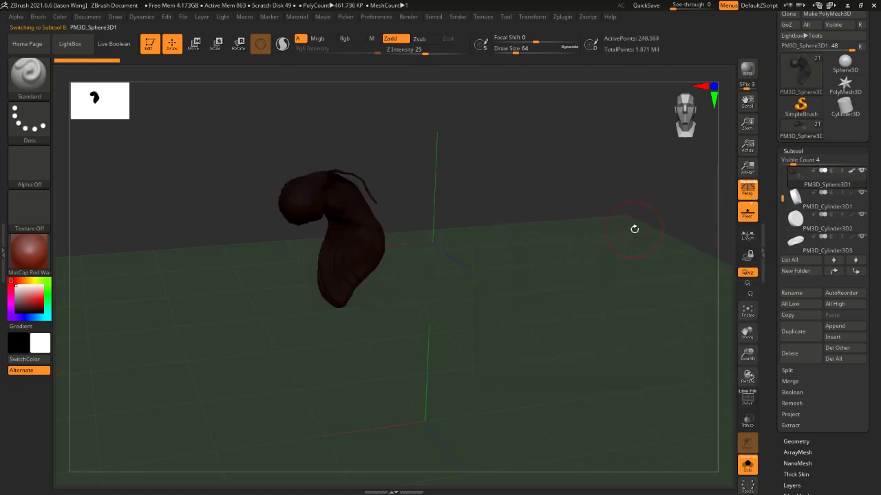
pyautogui.moveTo(633, 228); pyautogui.dragTo(615, 231)
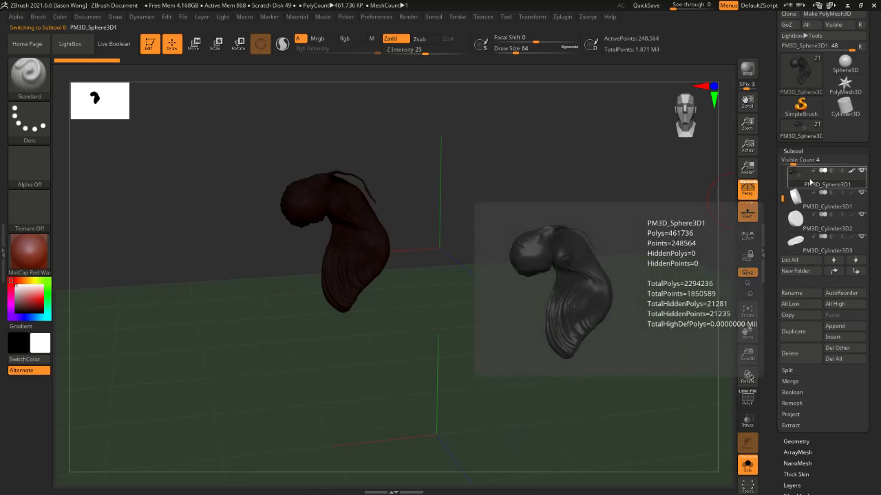
pyautogui.click(748, 466)
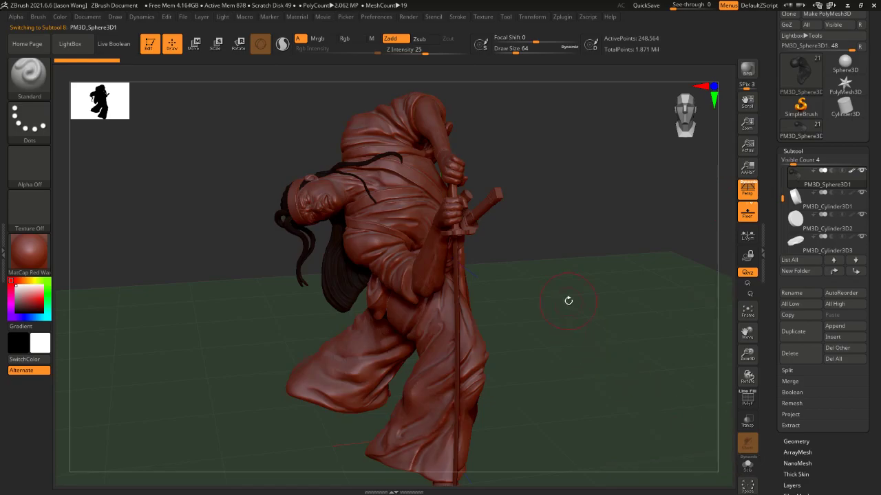
# Step: Select the PM3D_Sphere3D1_1 robe on the canvas and view the figure frontally and from above
pyautogui.moveTo(576, 293)
pyautogui.mouseDown()
pyautogui.moveTo(571, 282)
pyautogui.moveTo(546, 277)
pyautogui.moveTo(566, 273)
pyautogui.moveTo(413, 215)
pyautogui.mouseUp()
pyautogui.keyDown('alt'); pyautogui.click(413, 215); pyautogui.keyUp('alt')
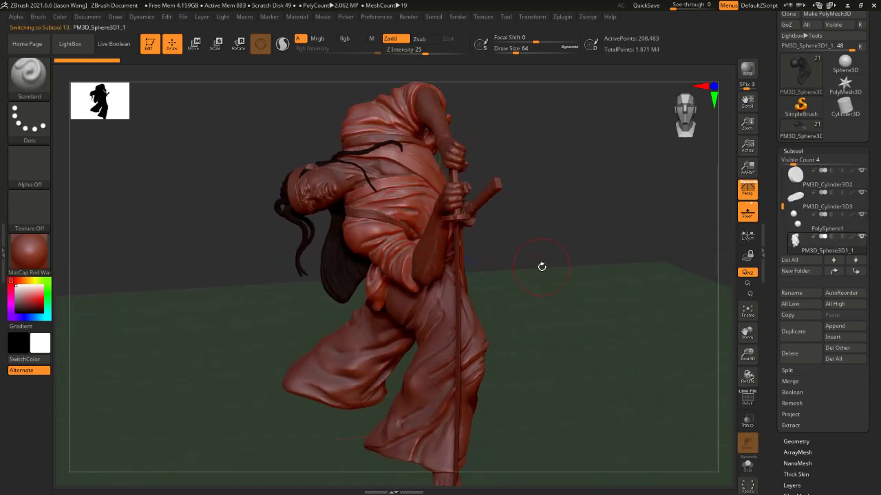
pyautogui.moveTo(540, 265); pyautogui.dragTo(548, 265)
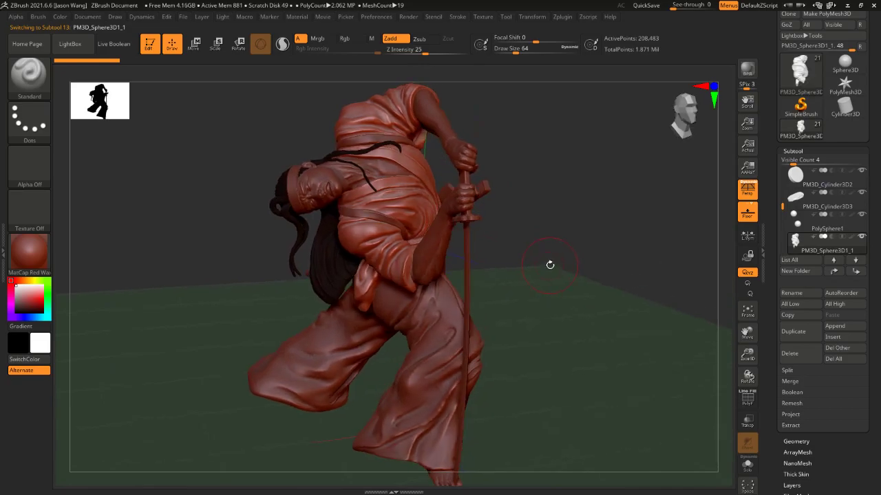
pyautogui.moveTo(566, 273); pyautogui.dragTo(582, 308)
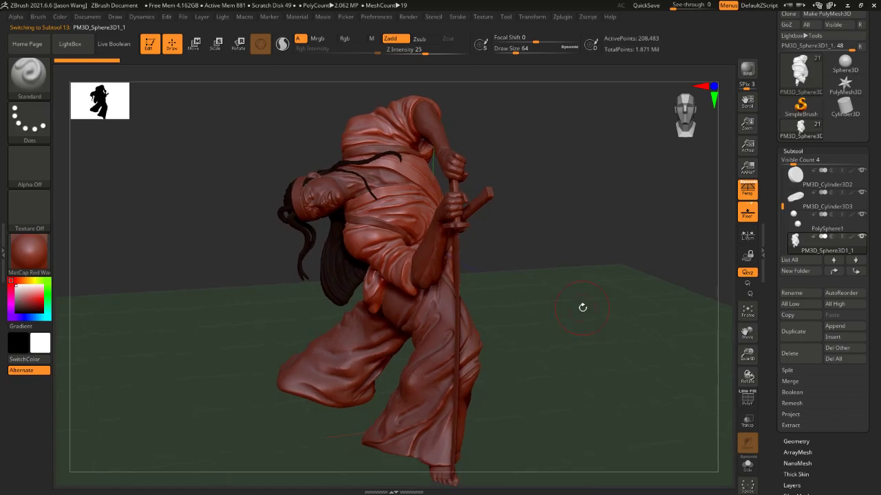
pyautogui.moveTo(582, 309); pyautogui.dragTo(576, 300)
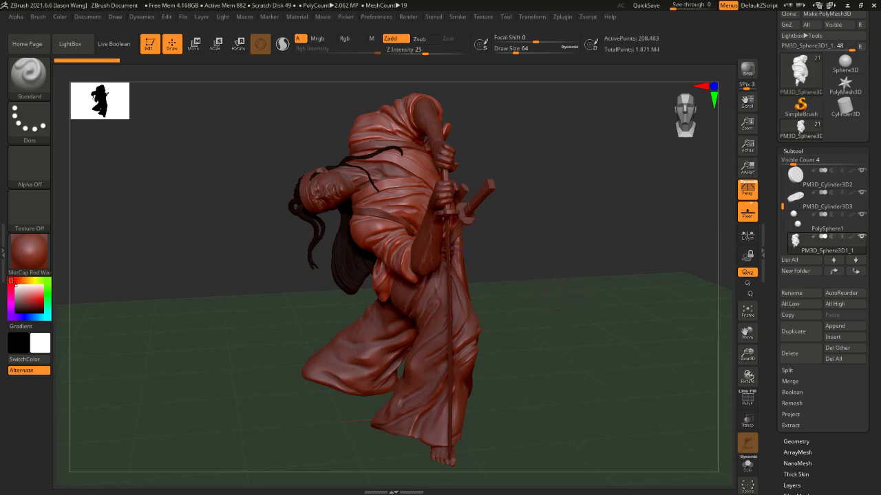
pyautogui.moveTo(545, 281)
pyautogui.mouseDown()
pyautogui.moveTo(569, 309)
pyautogui.moveTo(595, 304)
pyautogui.moveTo(585, 358)
pyautogui.moveTo(602, 323)
pyautogui.moveTo(613, 331)
pyautogui.mouseUp()
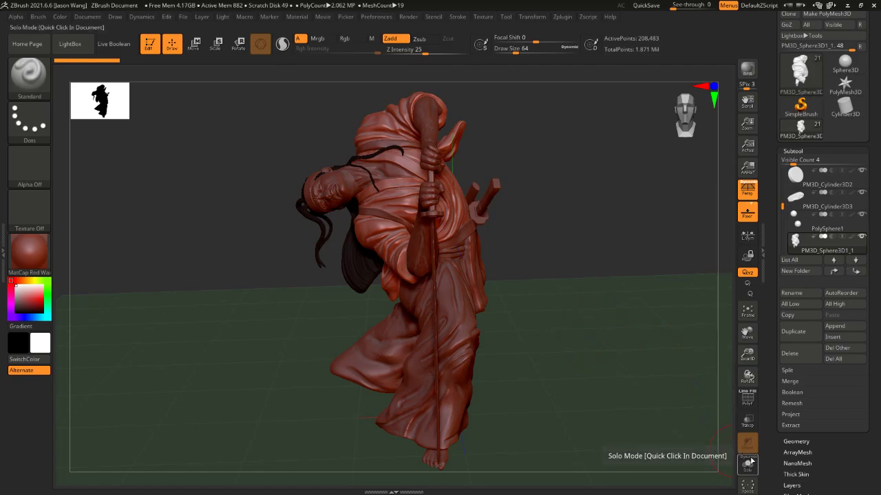
pyautogui.moveTo(503, 253); pyautogui.dragTo(580, 287)
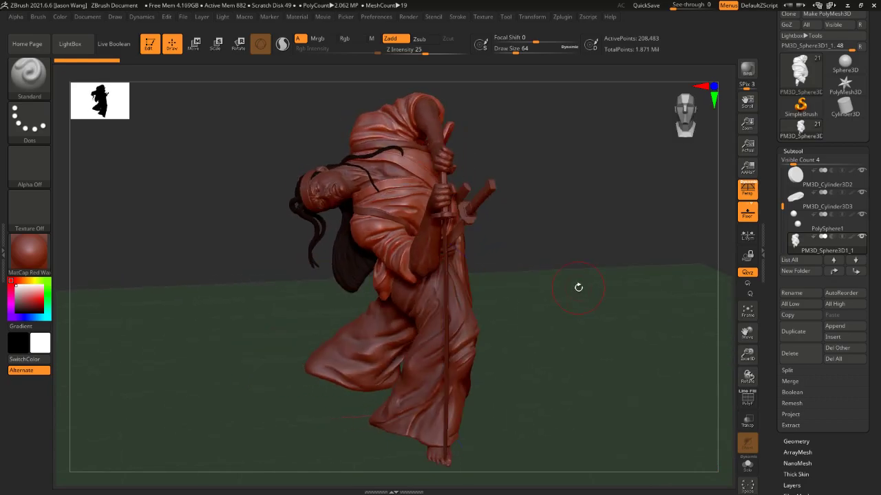
pyautogui.moveTo(590, 303)
pyautogui.mouseDown()
pyautogui.moveTo(570, 295)
pyautogui.moveTo(584, 294)
pyautogui.moveTo(619, 334)
pyautogui.mouseUp()
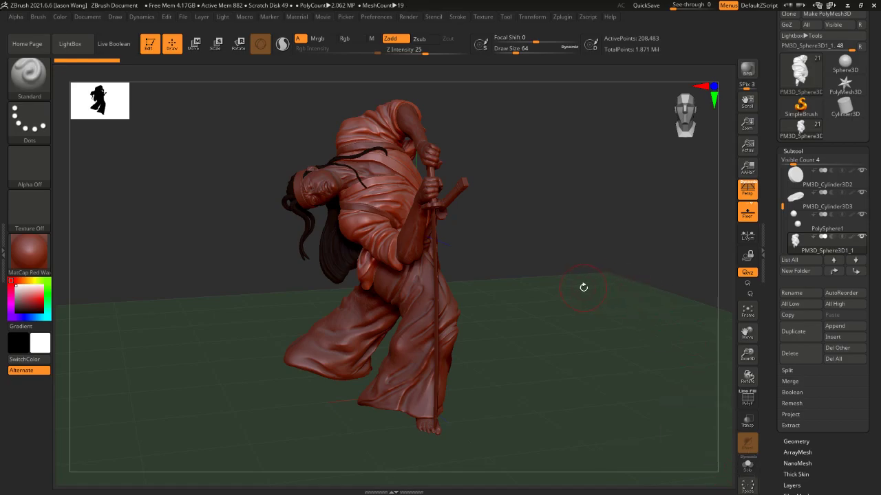
pyautogui.moveTo(583, 288); pyautogui.dragTo(578, 287)
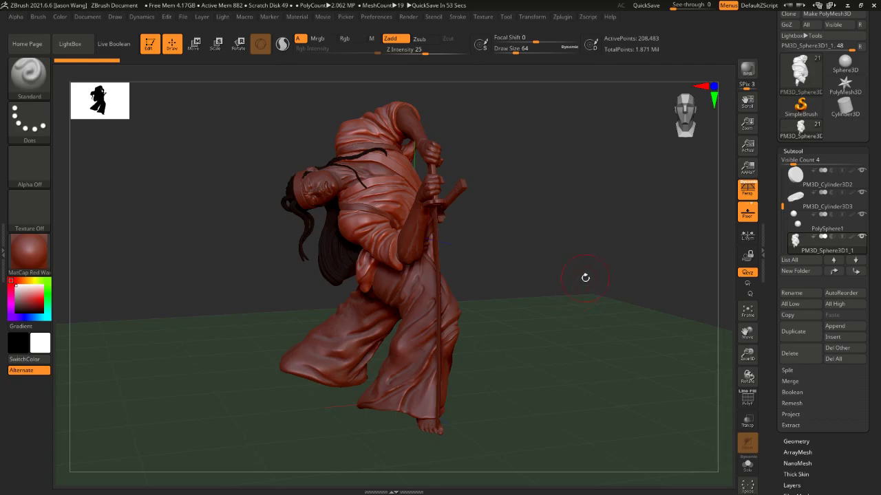
pyautogui.moveTo(634, 235)
pyautogui.mouseDown()
pyautogui.moveTo(657, 256)
pyautogui.moveTo(661, 226)
pyautogui.moveTo(715, 213)
pyautogui.mouseUp()
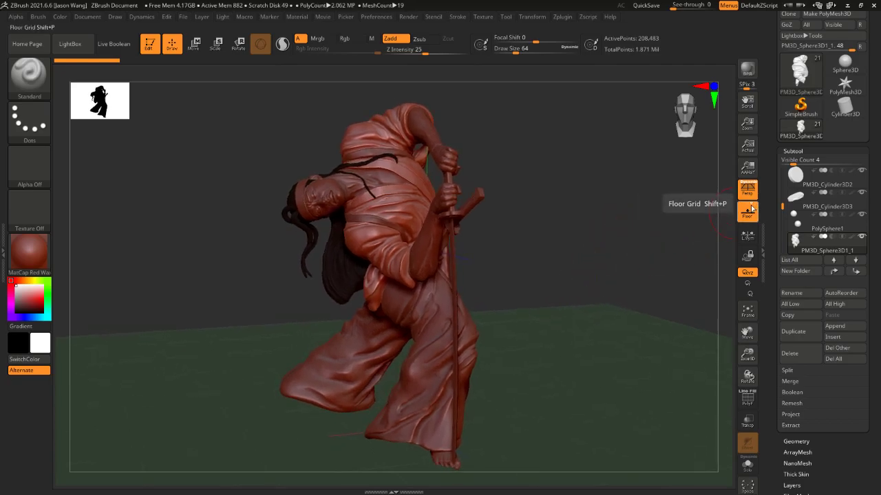
# Step: Toggle the floor grid off and on, pull the view back, and add a back grid plane
pyautogui.click(747, 213)
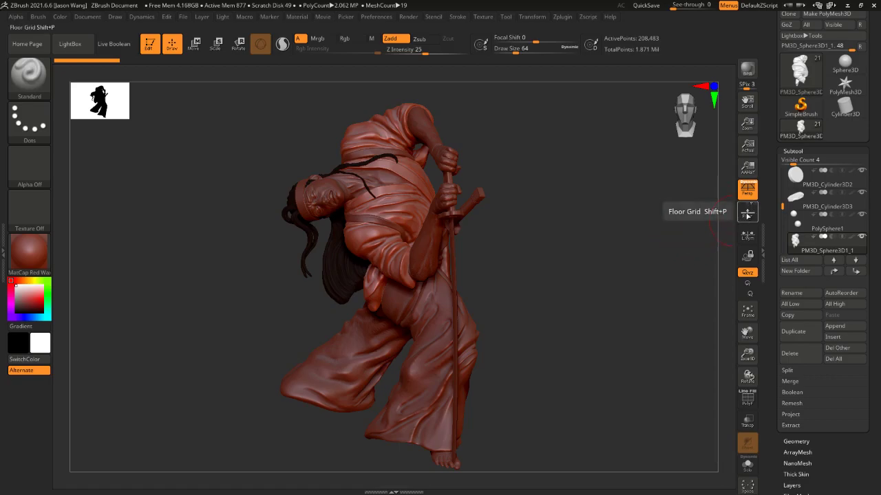
pyautogui.click(747, 213)
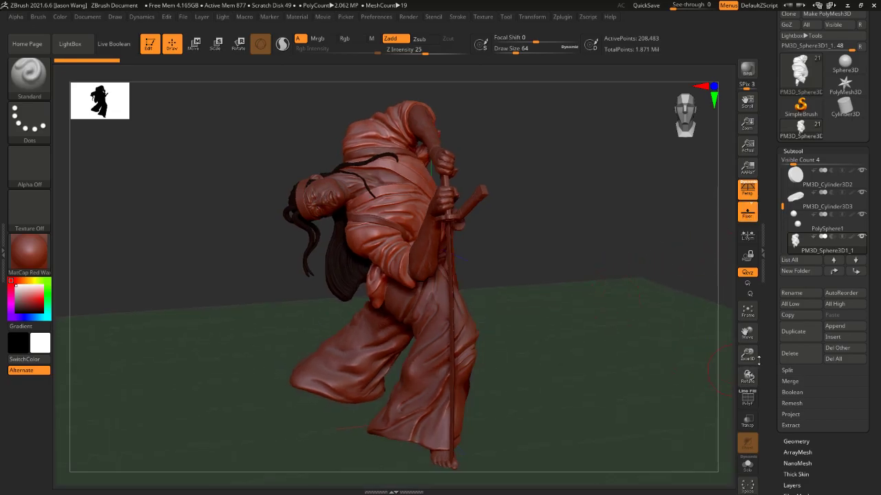
pyautogui.moveTo(747, 354); pyautogui.dragTo(554, 308)
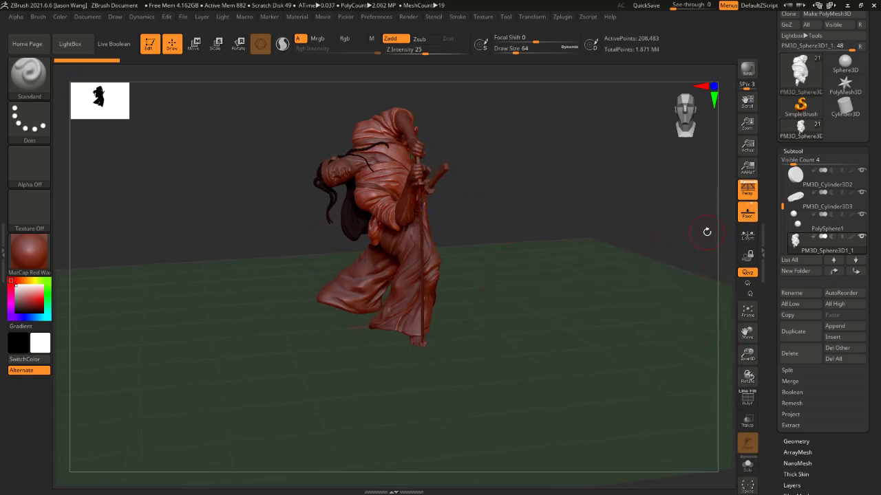
pyautogui.click(749, 209)
pyautogui.moveTo(625, 269)
pyautogui.mouseDown()
pyautogui.moveTo(596, 269)
pyautogui.moveTo(615, 265)
pyautogui.moveTo(608, 267)
pyautogui.mouseUp()
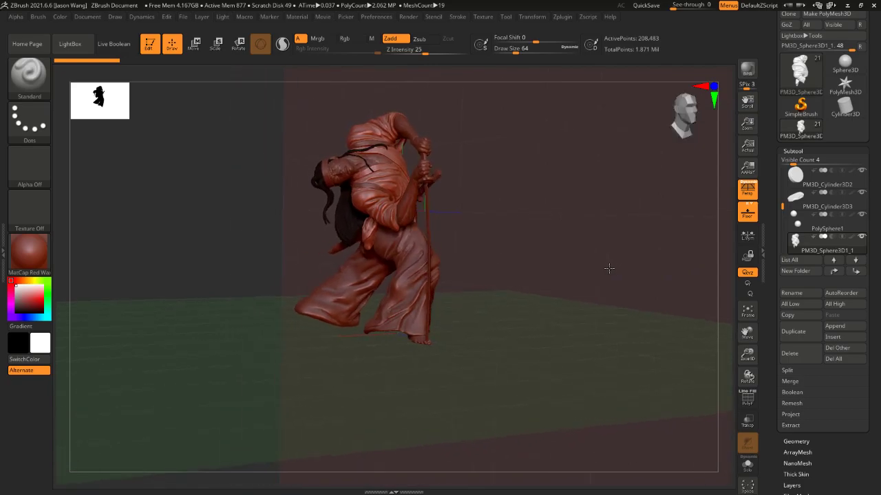
pyautogui.moveTo(747, 353)
pyautogui.mouseDown()
pyautogui.moveTo(747, 337)
pyautogui.moveTo(747, 352)
pyautogui.mouseUp()
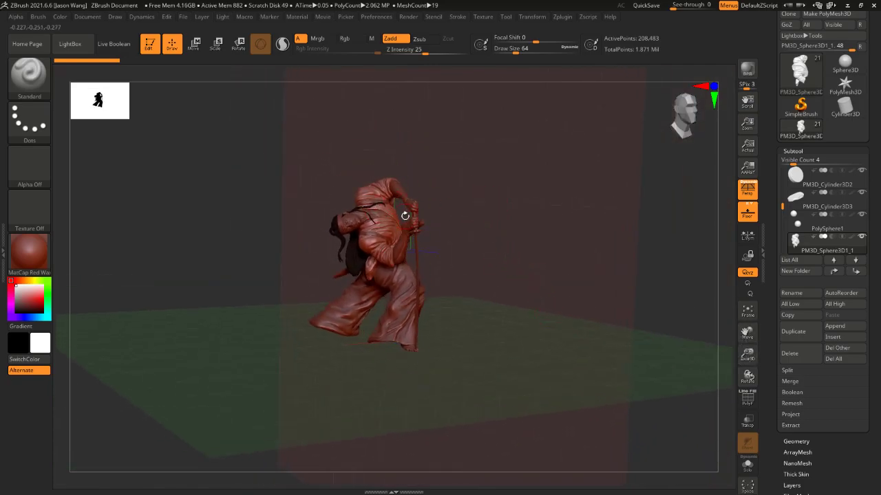
# Step: Switch off the side grid plane, leaving floor and back wall, and orbit to check
pyautogui.click(756, 208)
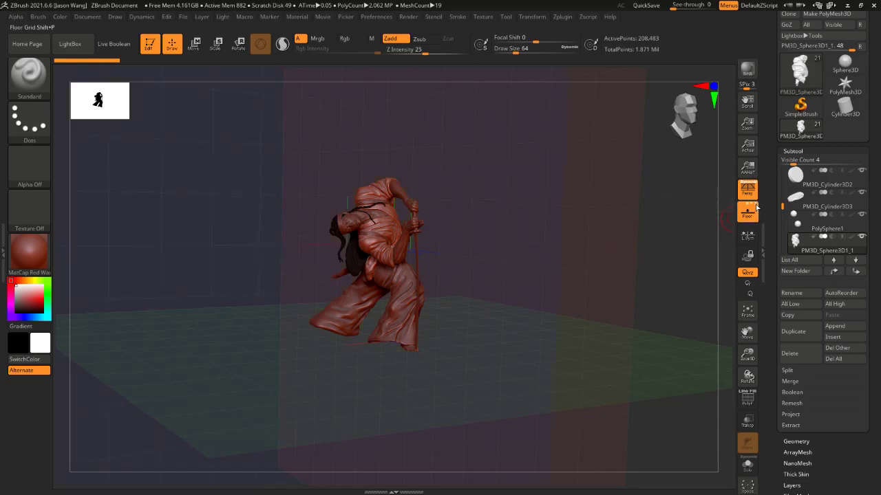
pyautogui.moveTo(544, 291)
pyautogui.mouseDown()
pyautogui.moveTo(534, 308)
pyautogui.moveTo(543, 301)
pyautogui.mouseUp()
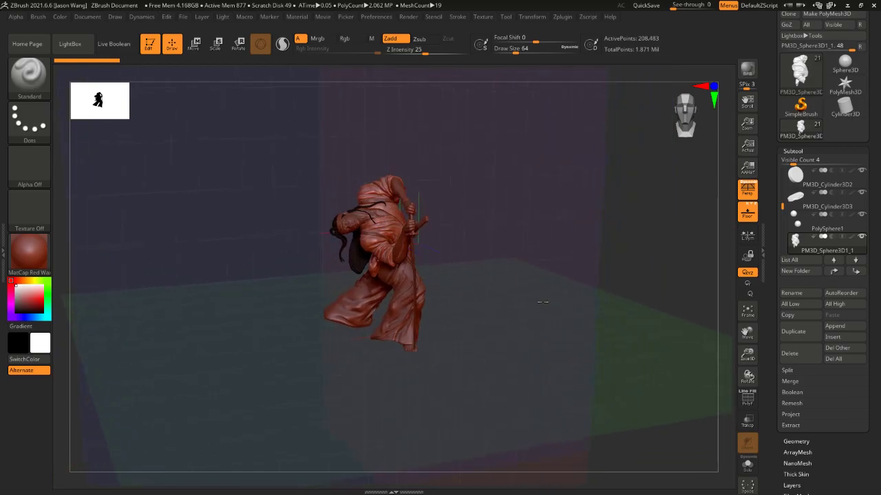
pyautogui.moveTo(747, 333); pyautogui.dragTo(738, 334)
pyautogui.moveTo(550, 347); pyautogui.dragTo(601, 345)
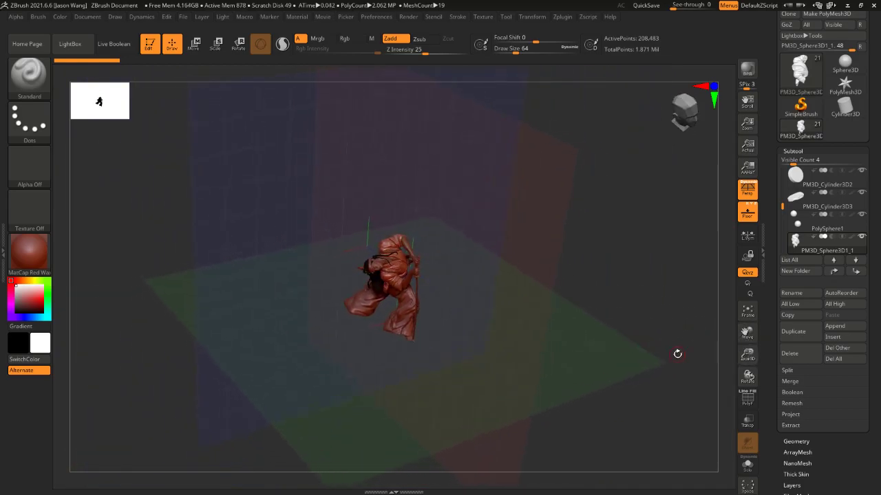
pyautogui.moveTo(747, 333); pyautogui.dragTo(747, 334)
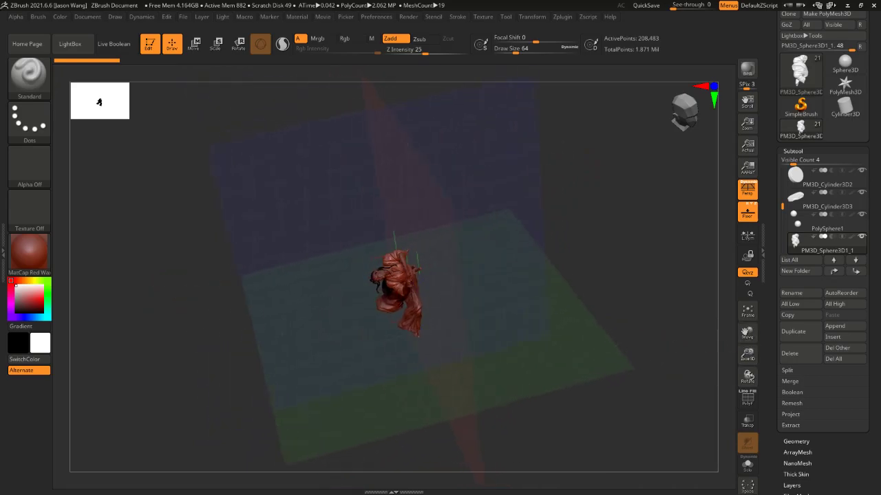
pyautogui.moveTo(613, 338)
pyautogui.mouseDown()
pyautogui.moveTo(603, 350)
pyautogui.moveTo(621, 317)
pyautogui.moveTo(595, 323)
pyautogui.mouseUp()
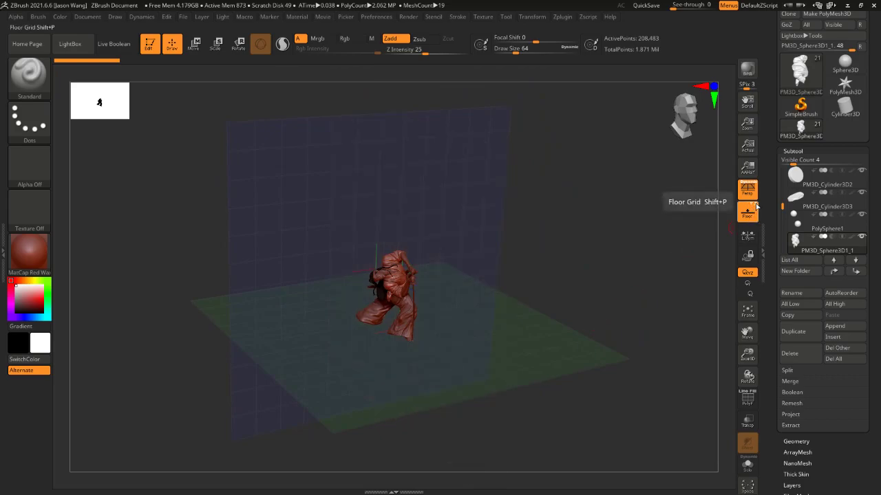
# Step: Hide the blue back grid plane and zoom in so the figure fills the view
pyautogui.click(754, 206)
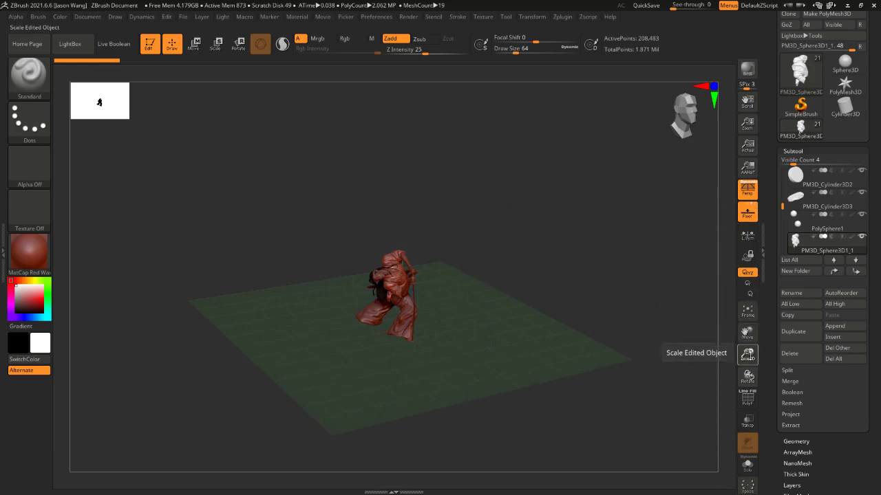
pyautogui.moveTo(749, 355)
pyautogui.mouseDown()
pyautogui.moveTo(757, 351)
pyautogui.moveTo(619, 320)
pyautogui.mouseUp()
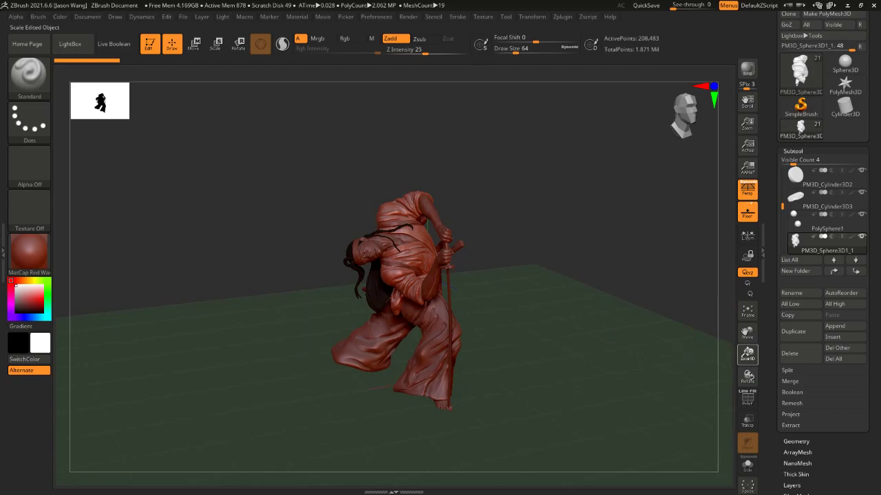
pyautogui.moveTo(748, 353)
pyautogui.mouseDown()
pyautogui.moveTo(692, 335)
pyautogui.moveTo(615, 334)
pyautogui.mouseUp()
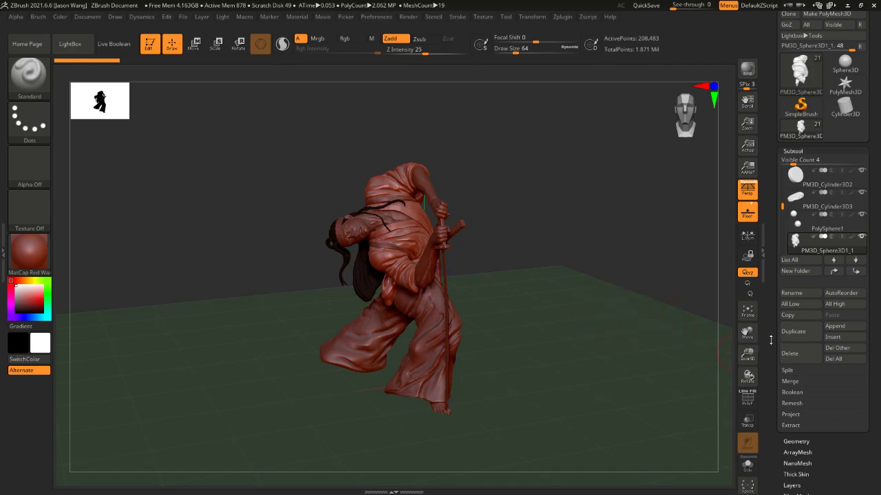
pyautogui.moveTo(771, 340); pyautogui.dragTo(770, 242)
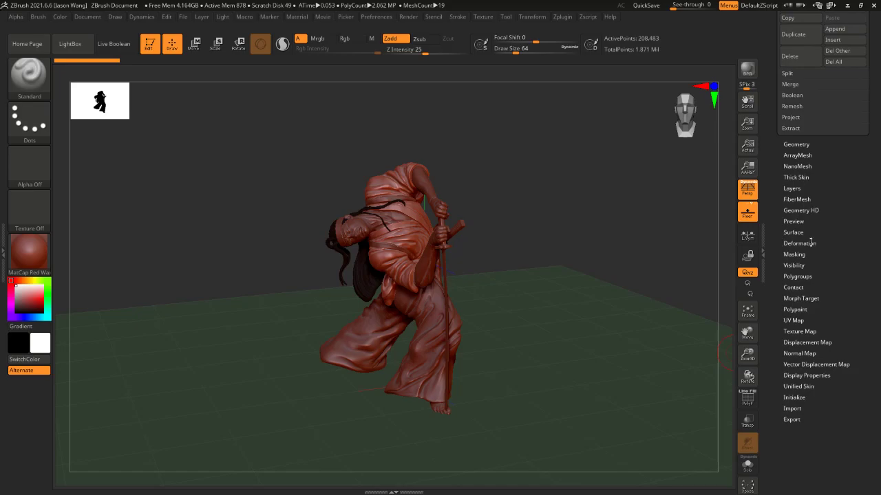
# Step: Expand the Deformation subpalette to show Polish, Bend, Twist and Inflate options
pyautogui.click(798, 242)
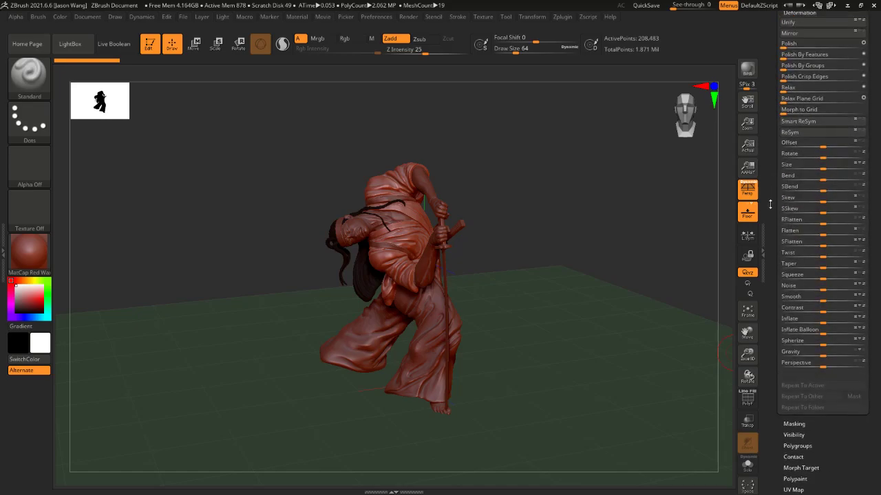
pyautogui.moveTo(771, 157); pyautogui.dragTo(772, 94)
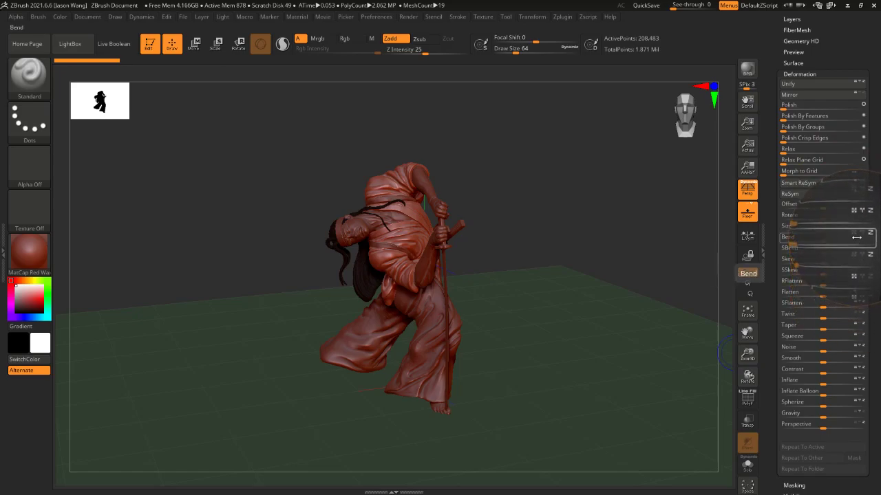
pyautogui.press('shift')
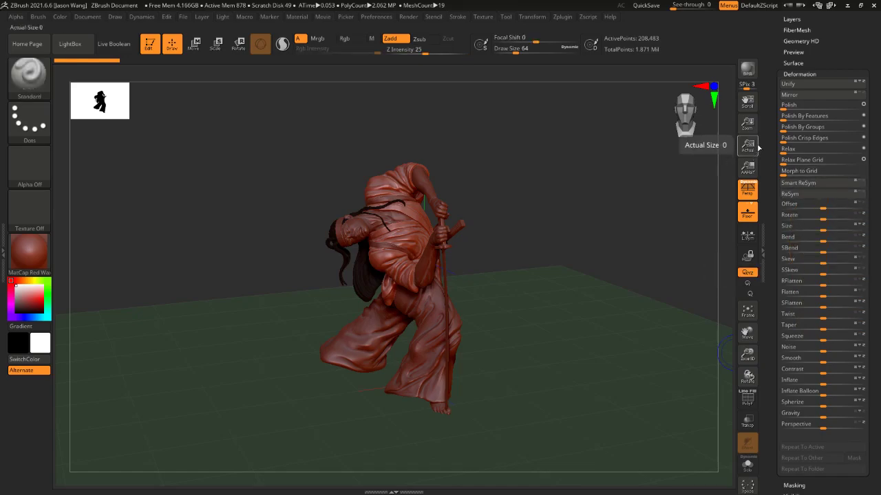
pyautogui.moveTo(768, 127); pyautogui.dragTo(773, 190)
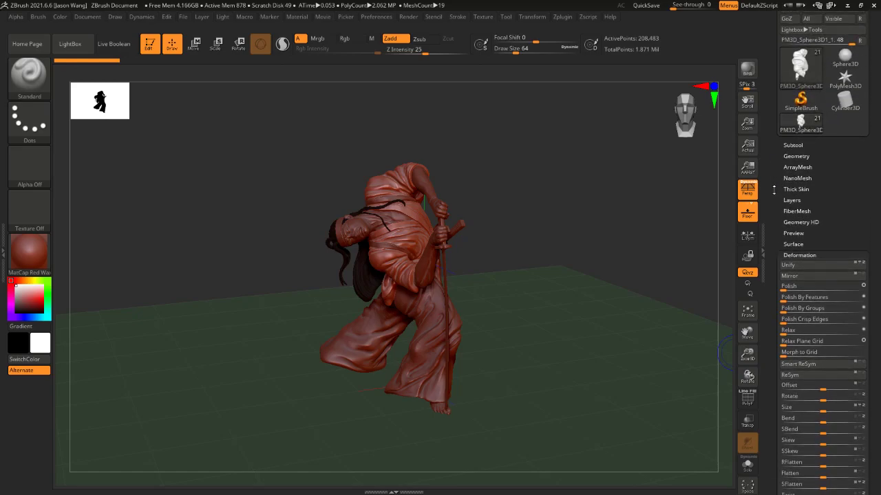
# Step: Expand the Subtool list from PM3D_Cylinder3D2 to PM3D_Sphere3D1_1 and recentre the figure
pyautogui.click(792, 145)
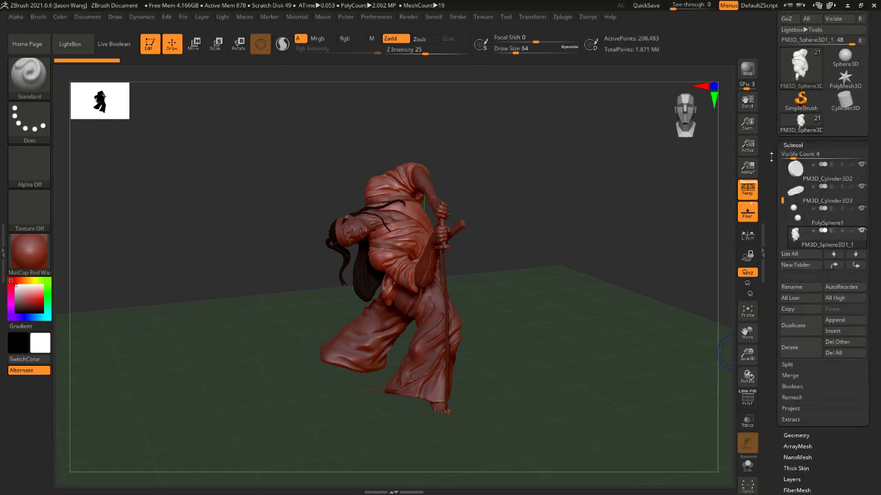
pyautogui.moveTo(770, 157); pyautogui.dragTo(771, 176)
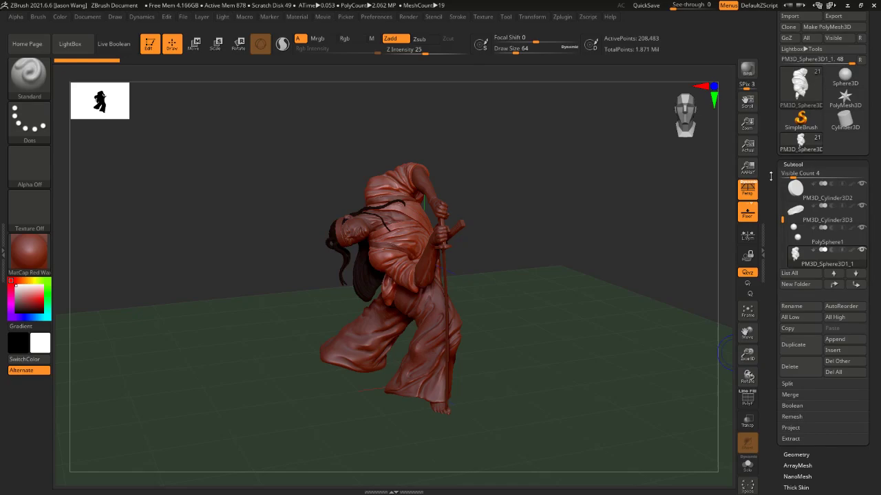
pyautogui.moveTo(825, 188)
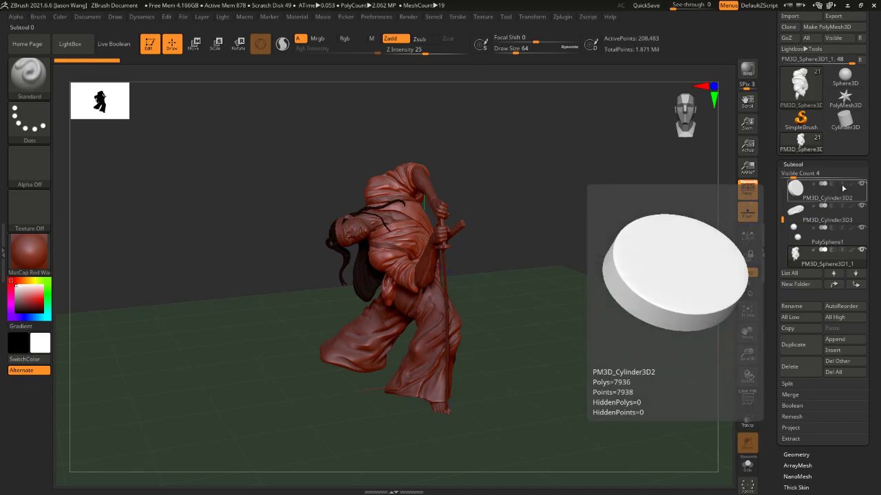
pyautogui.moveTo(586, 304); pyautogui.dragTo(571, 303)
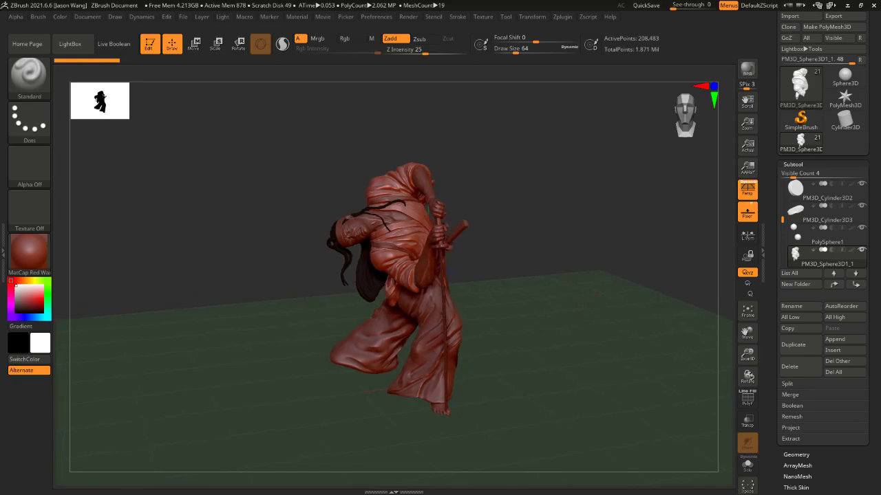
pyautogui.moveTo(747, 355); pyautogui.dragTo(736, 305)
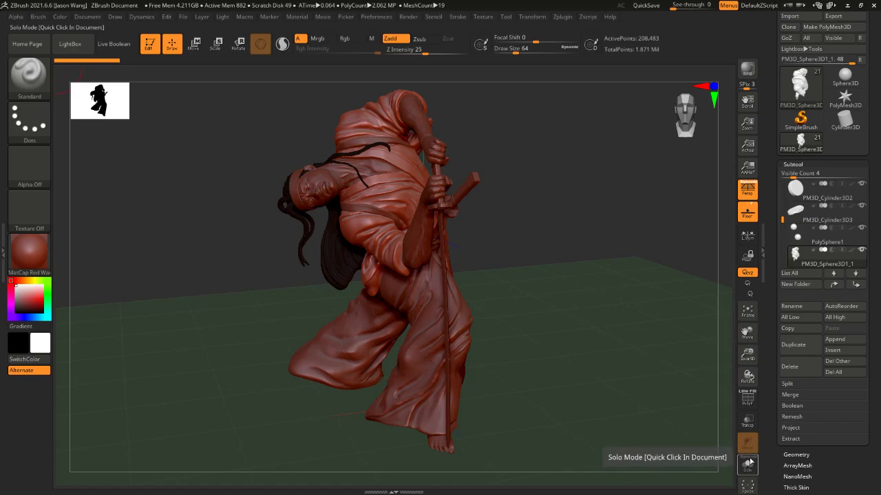
# Step: Turn on Solo (Dynamic) and orbit the samurai through side-on and other angles
pyautogui.click(748, 462)
pyautogui.moveTo(688, 319)
pyautogui.mouseDown()
pyautogui.moveTo(623, 372)
pyautogui.moveTo(599, 360)
pyautogui.mouseUp()
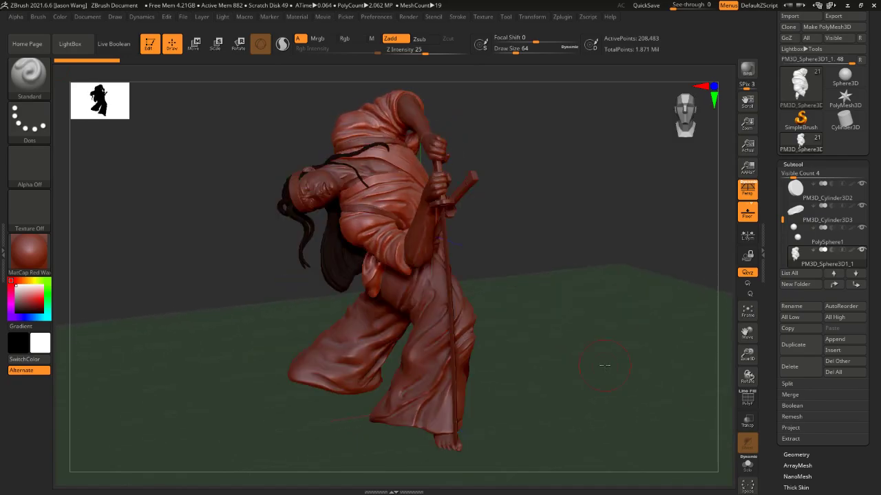
pyautogui.moveTo(715, 356); pyautogui.dragTo(674, 363)
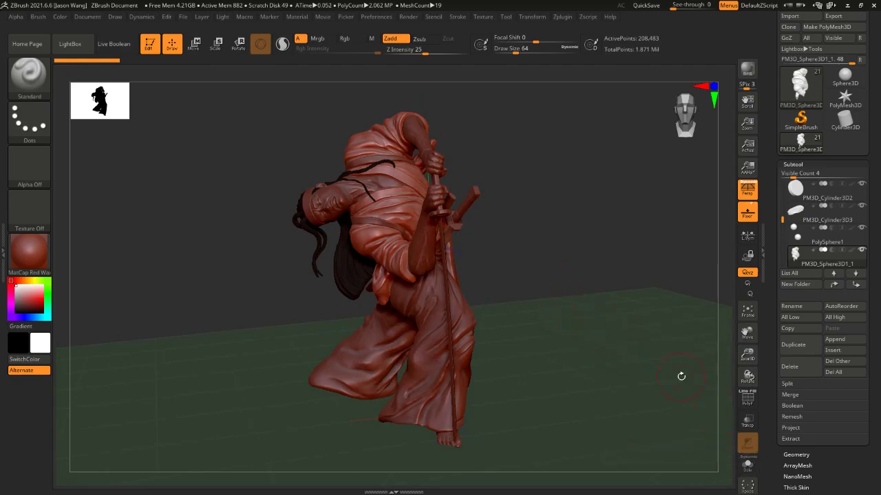
pyautogui.moveTo(680, 374); pyautogui.dragTo(610, 333)
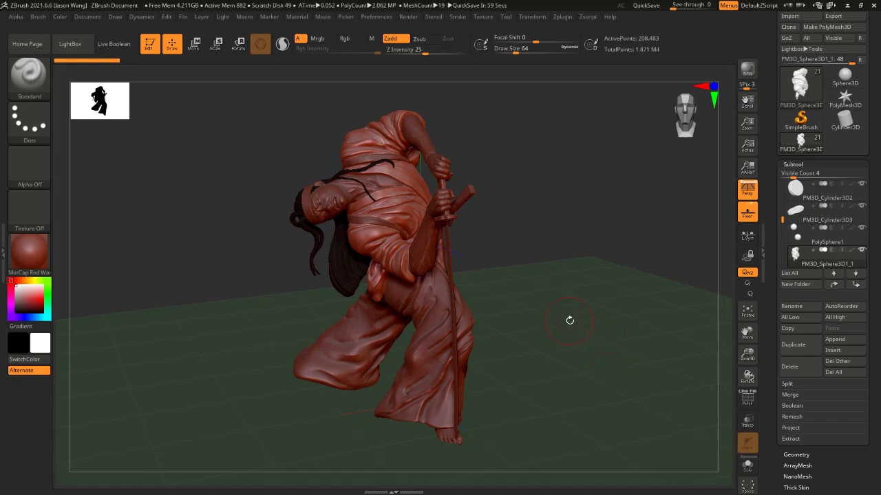
pyautogui.moveTo(568, 319); pyautogui.dragTo(591, 342)
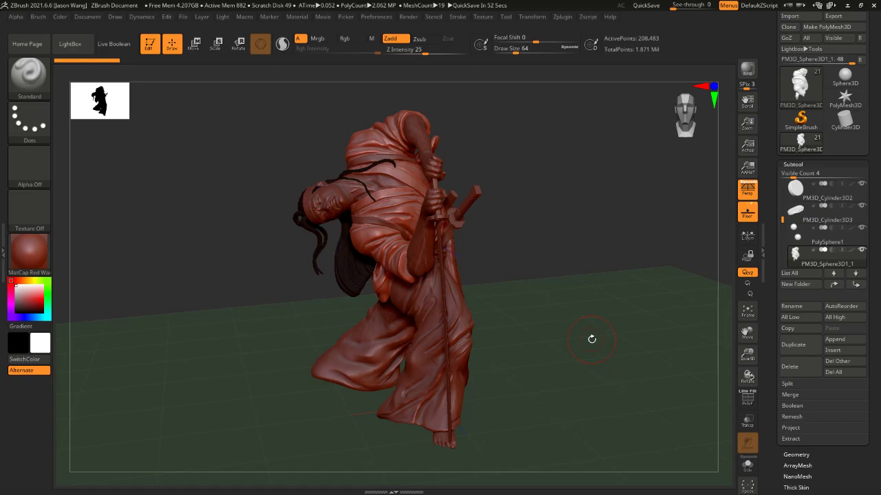
pyautogui.moveTo(591, 339); pyautogui.dragTo(593, 334)
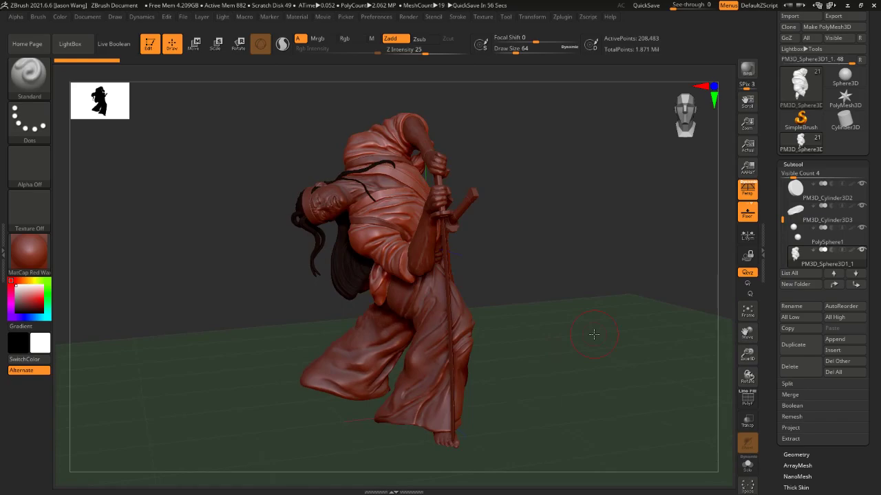
pyautogui.moveTo(593, 334); pyautogui.dragTo(596, 335)
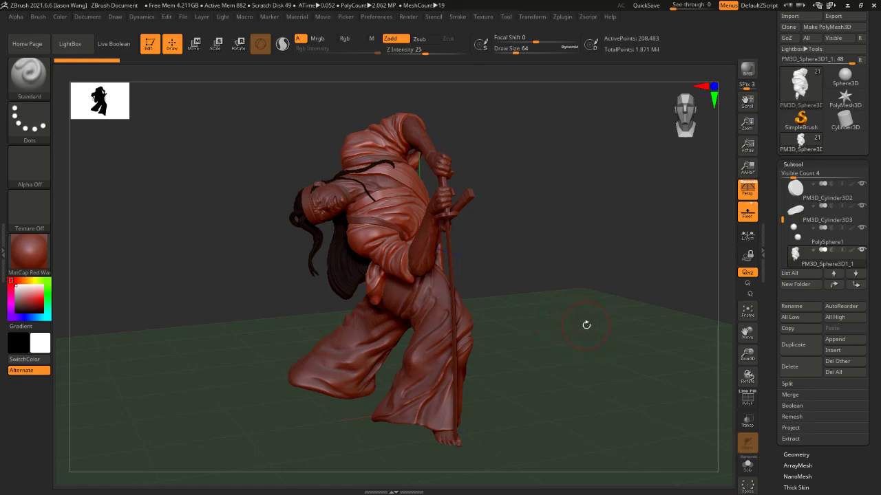
pyautogui.moveTo(585, 324); pyautogui.dragTo(584, 327)
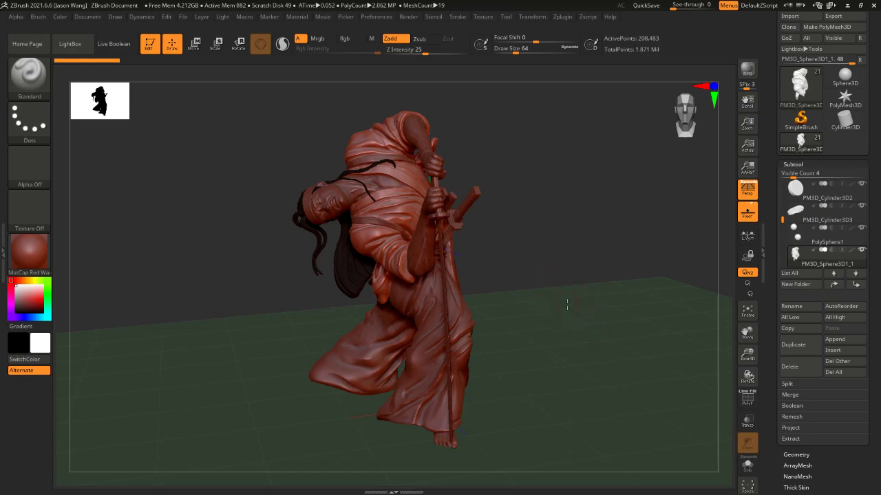
pyautogui.moveTo(566, 304); pyautogui.dragTo(564, 300)
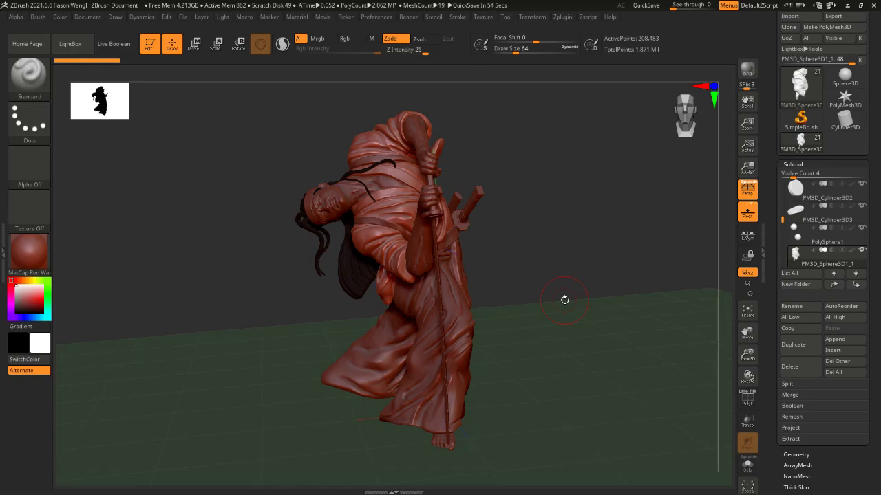
pyautogui.moveTo(589, 315); pyautogui.dragTo(591, 315)
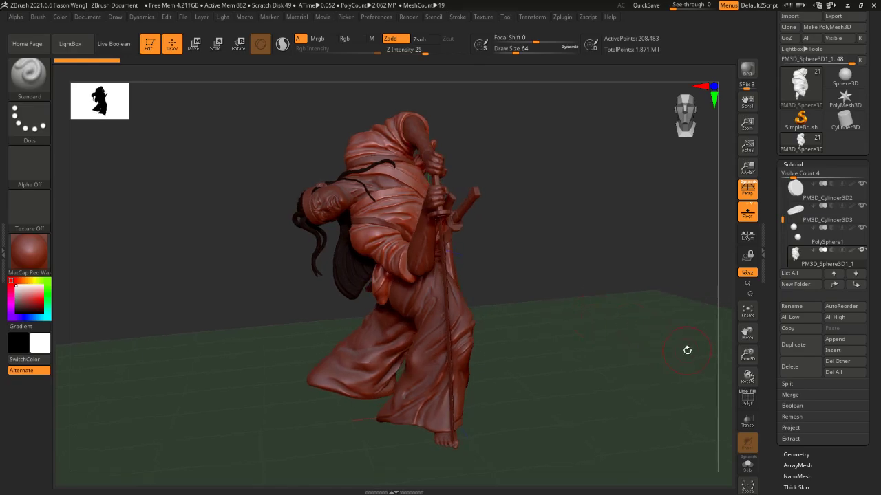
pyautogui.moveTo(747, 354); pyautogui.dragTo(742, 329)
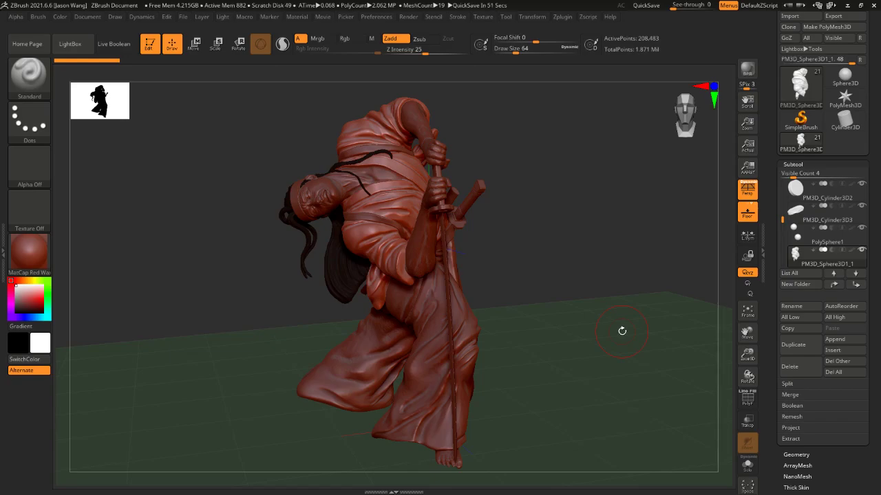
pyautogui.moveTo(622, 331); pyautogui.dragTo(619, 332)
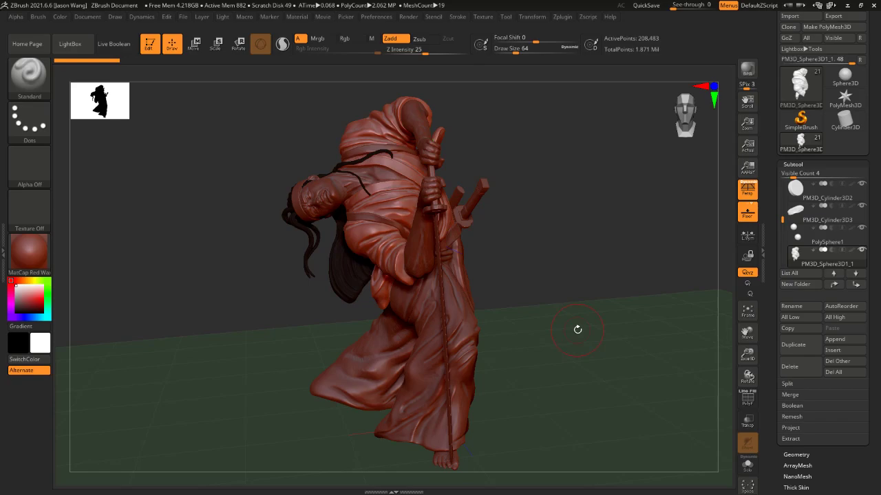
pyautogui.moveTo(577, 329); pyautogui.dragTo(580, 327)
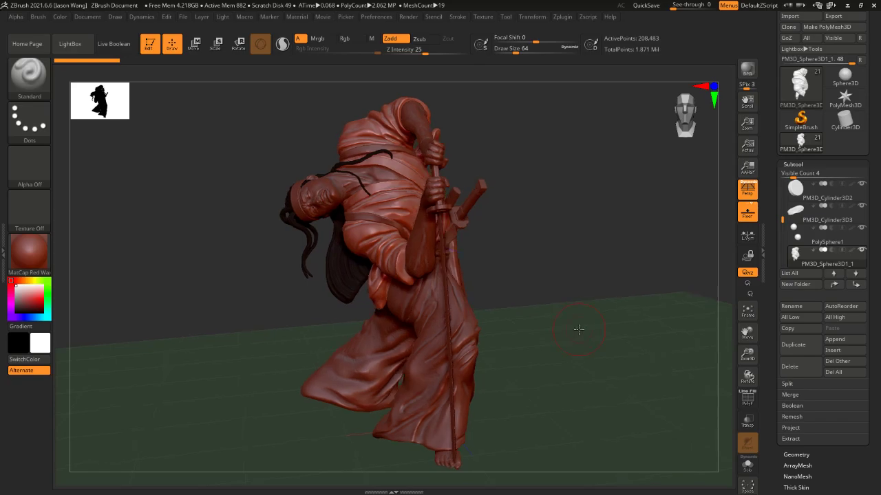